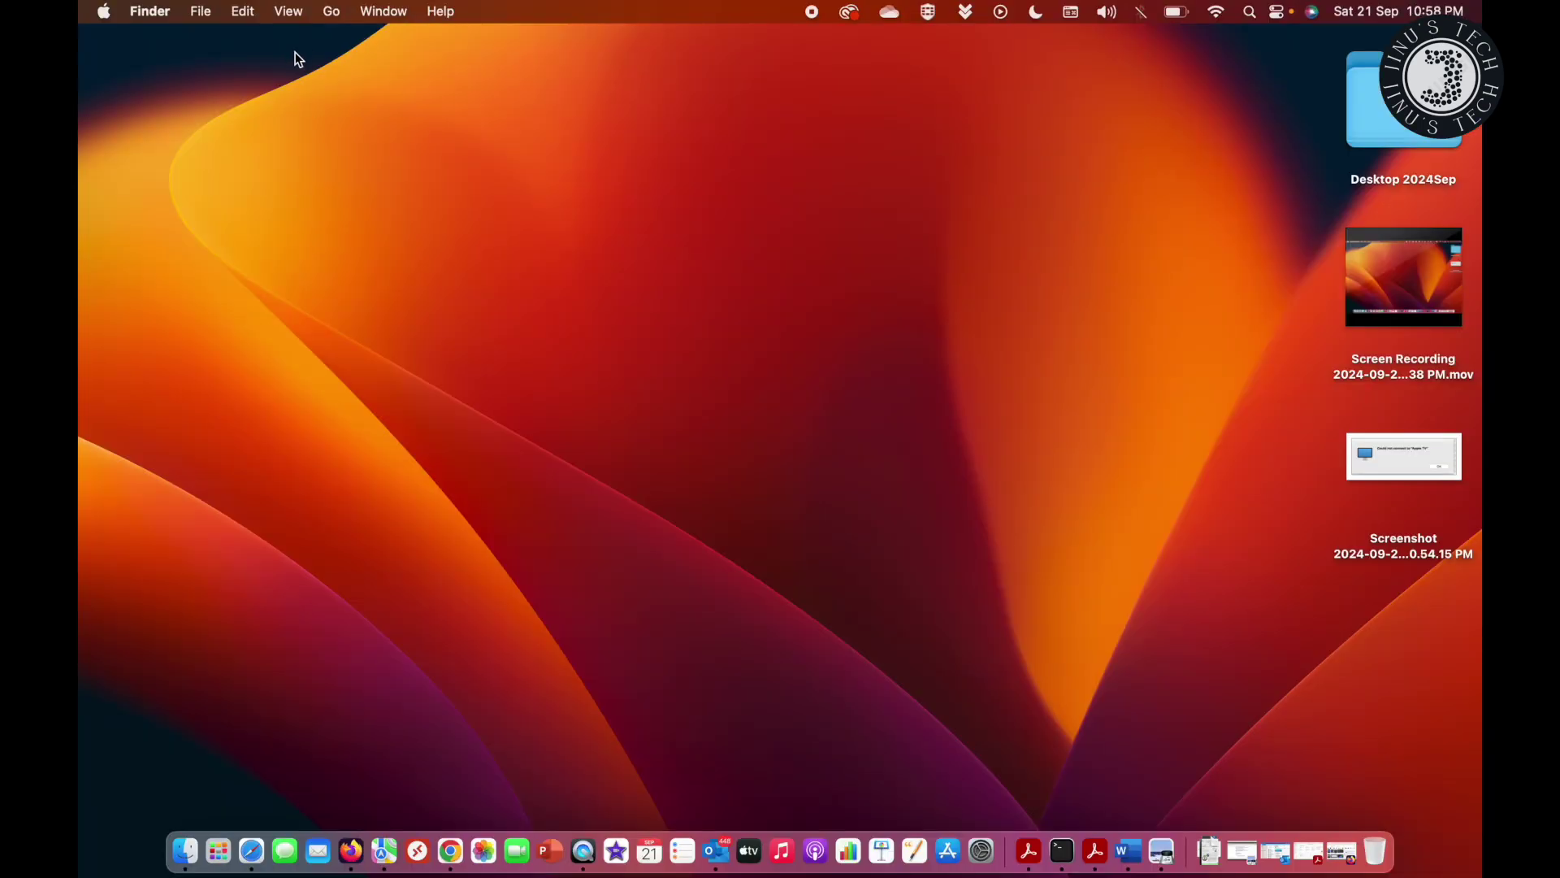
Step: Show the Go menu with Option held to reveal the hidden Library folder
left_click(335, 12)
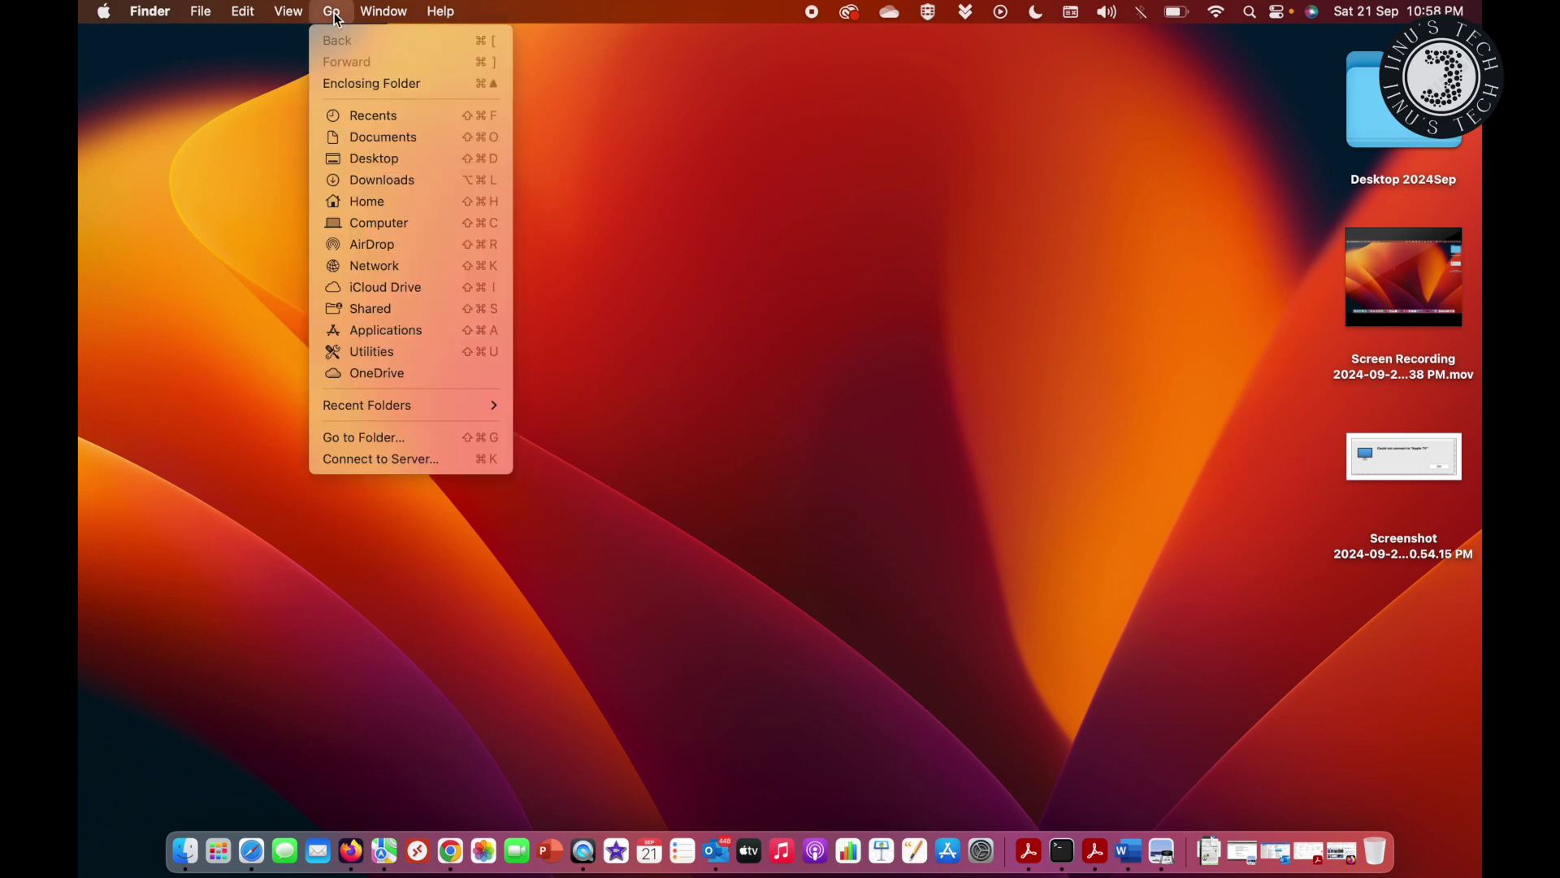
key("alt")
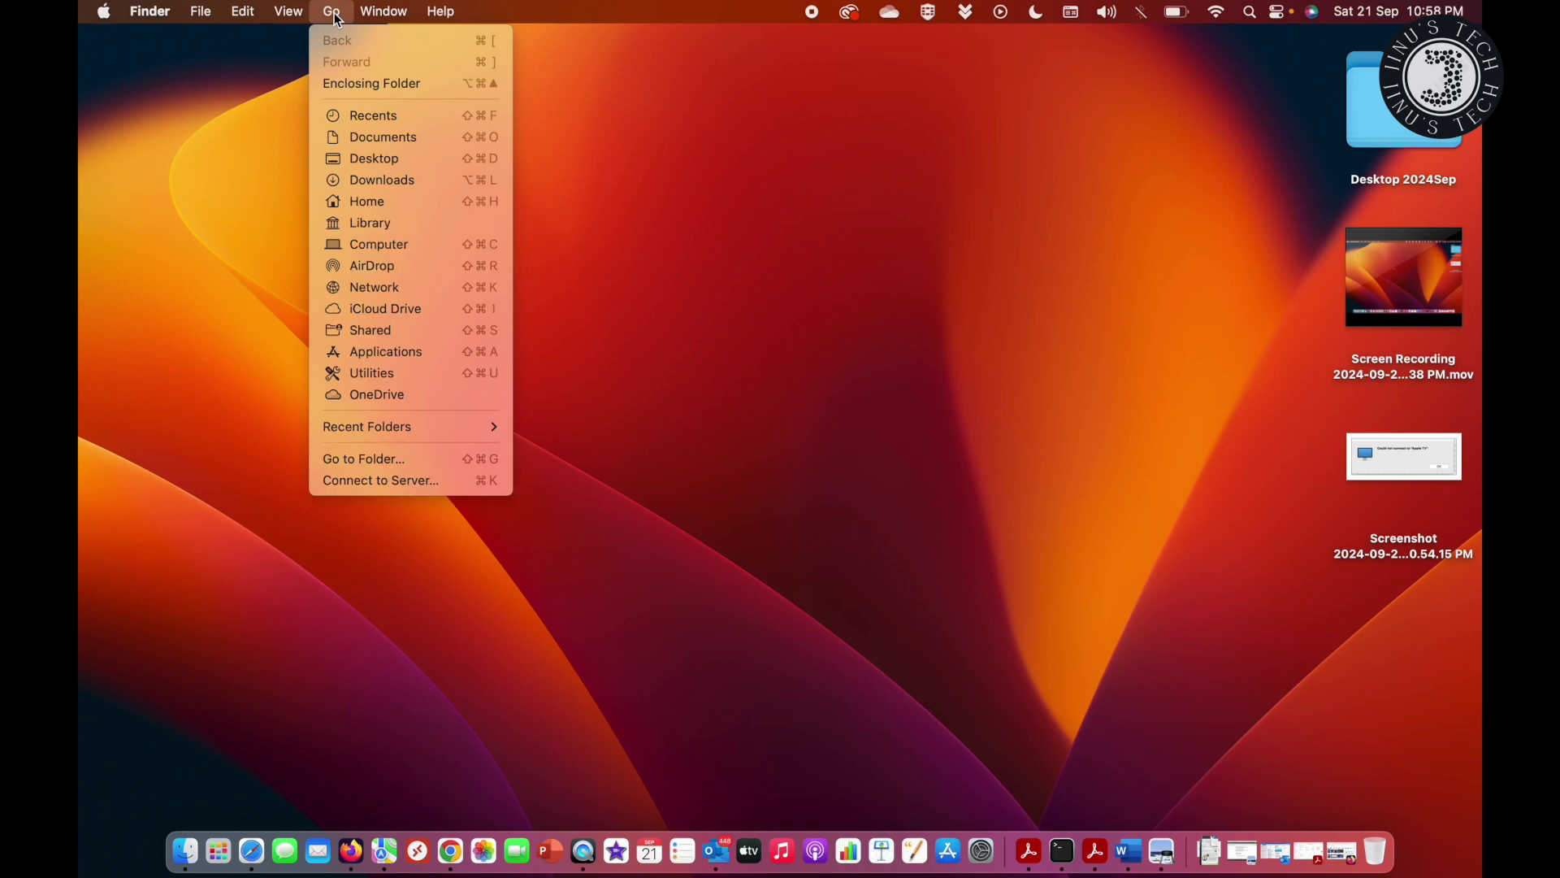
Step: Open Library from the Go menu, then open its Keychains subfolder
left_click(361, 228)
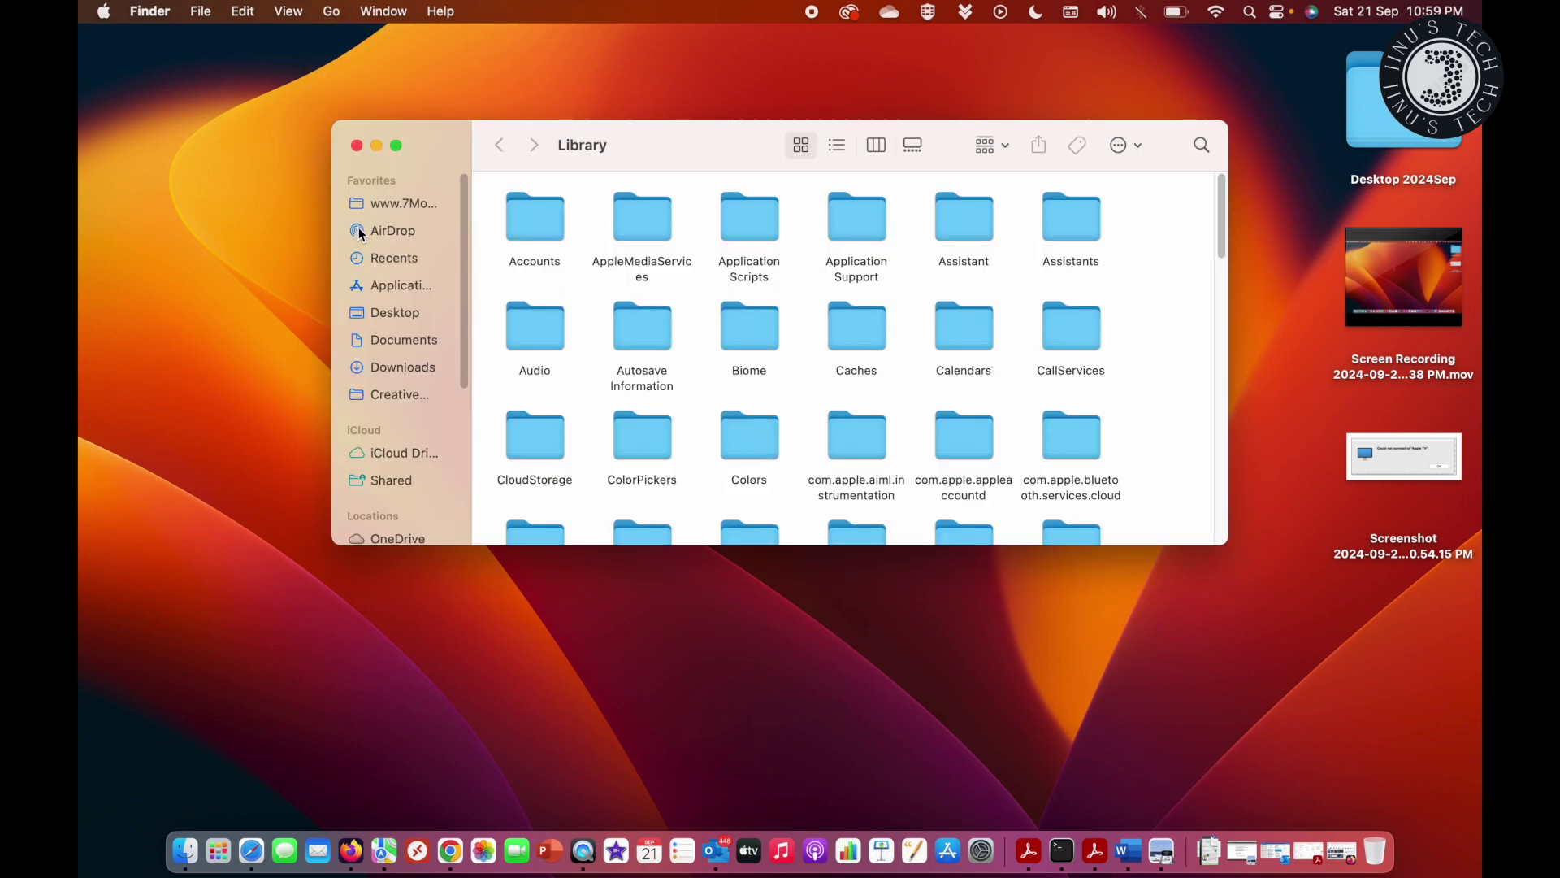
left_click_drag(1223, 249, 1241, 387)
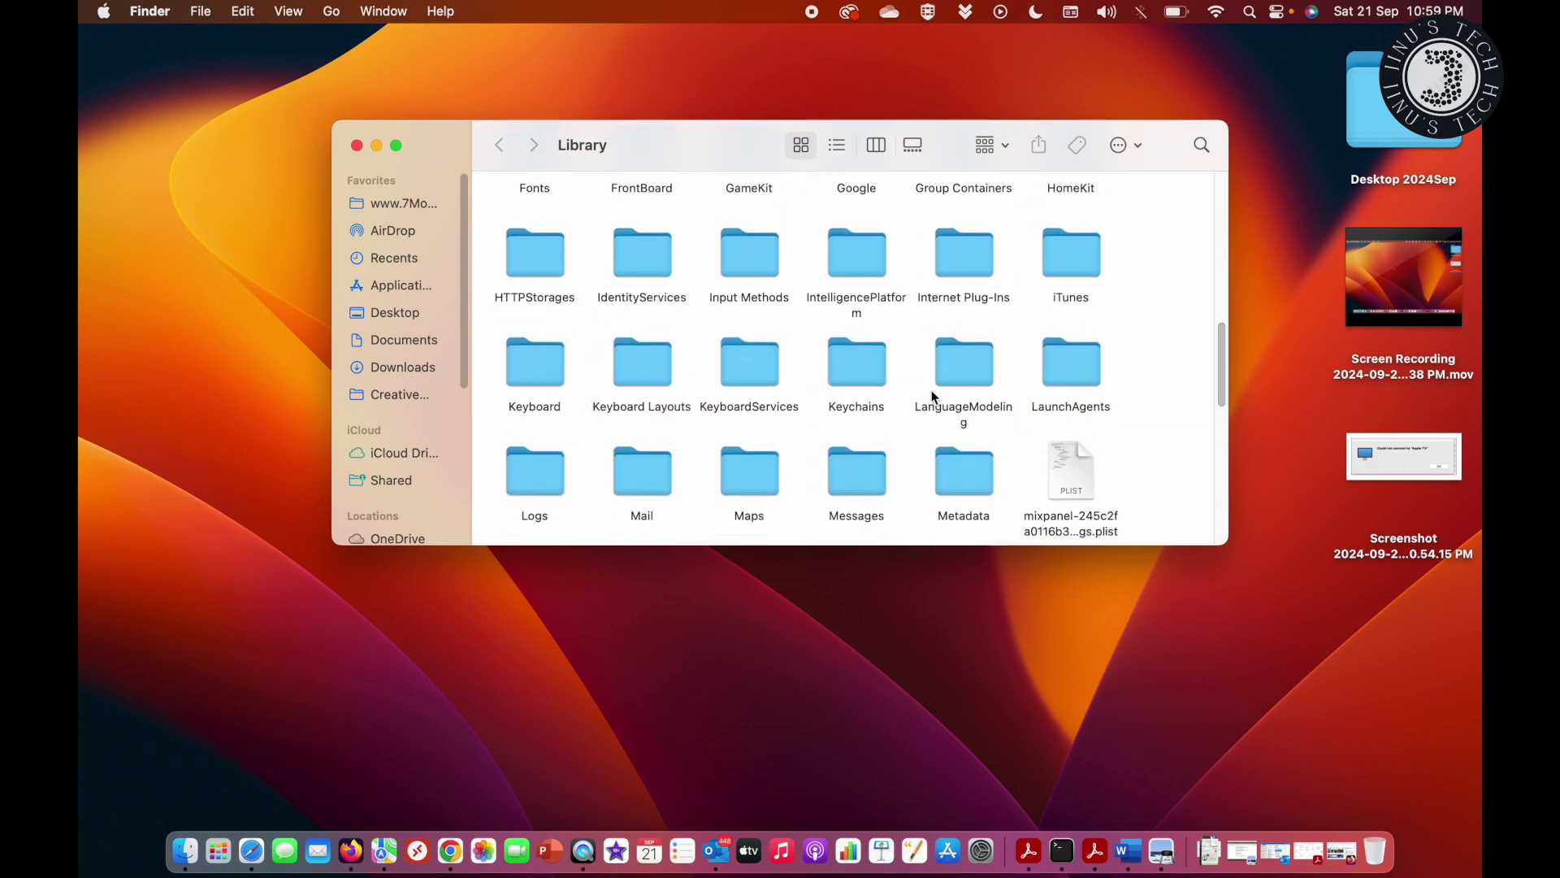
double_click(843, 370)
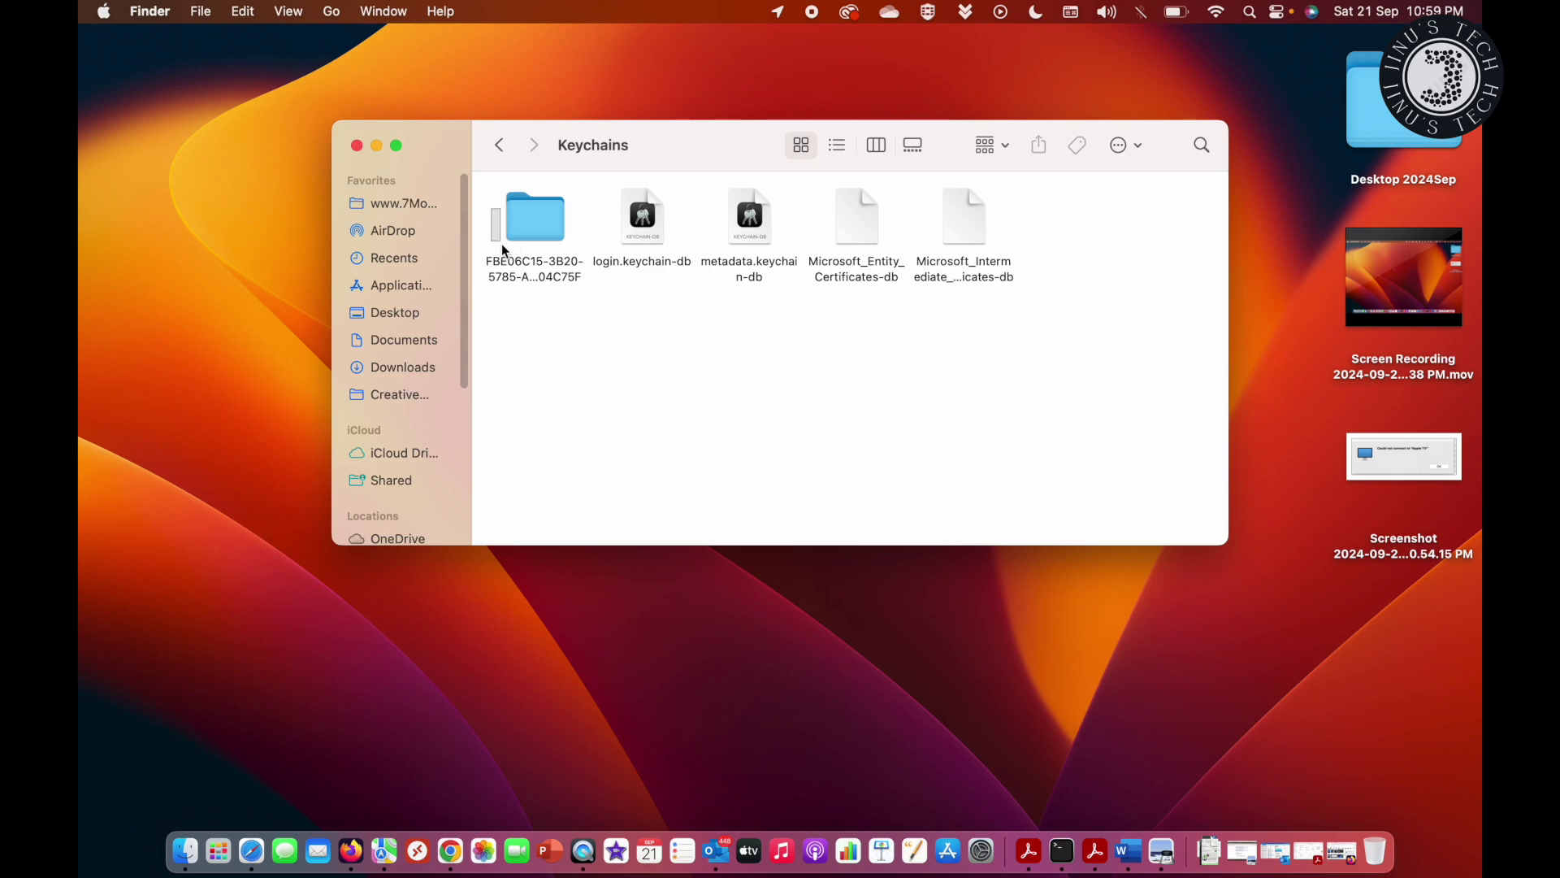
Step: Drag a selection rectangle over the five items in the Keychains folder
mouse_move(491, 182)
left_mouse_down()
mouse_move(819, 296)
mouse_move(1044, 311)
left_mouse_up()
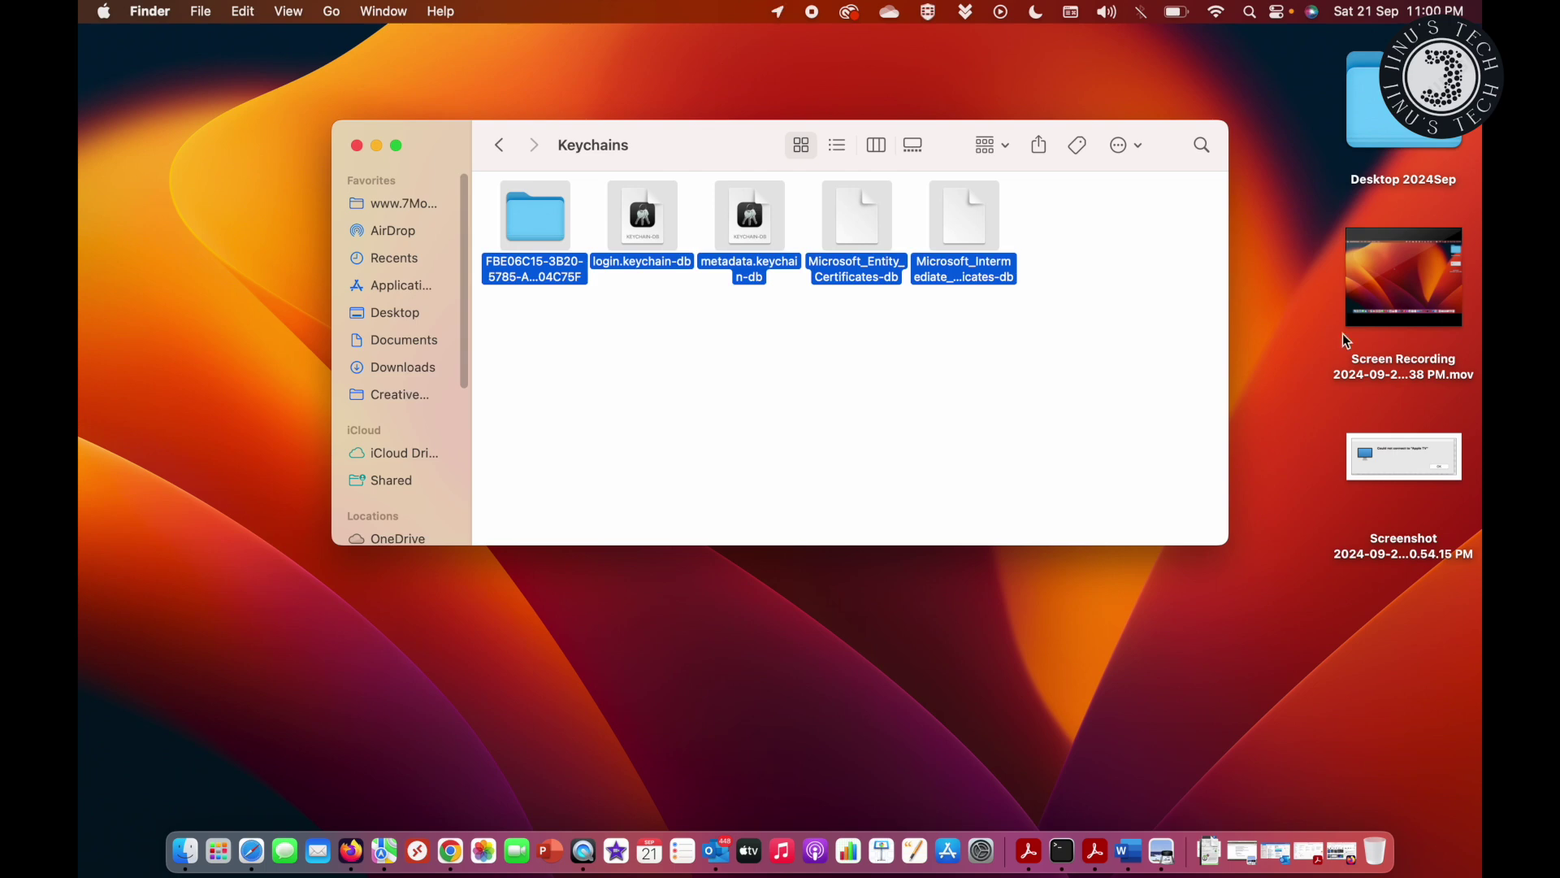
Step: View the desktop screenshot of the Apple TV connection error, then close it
double_click(1408, 447)
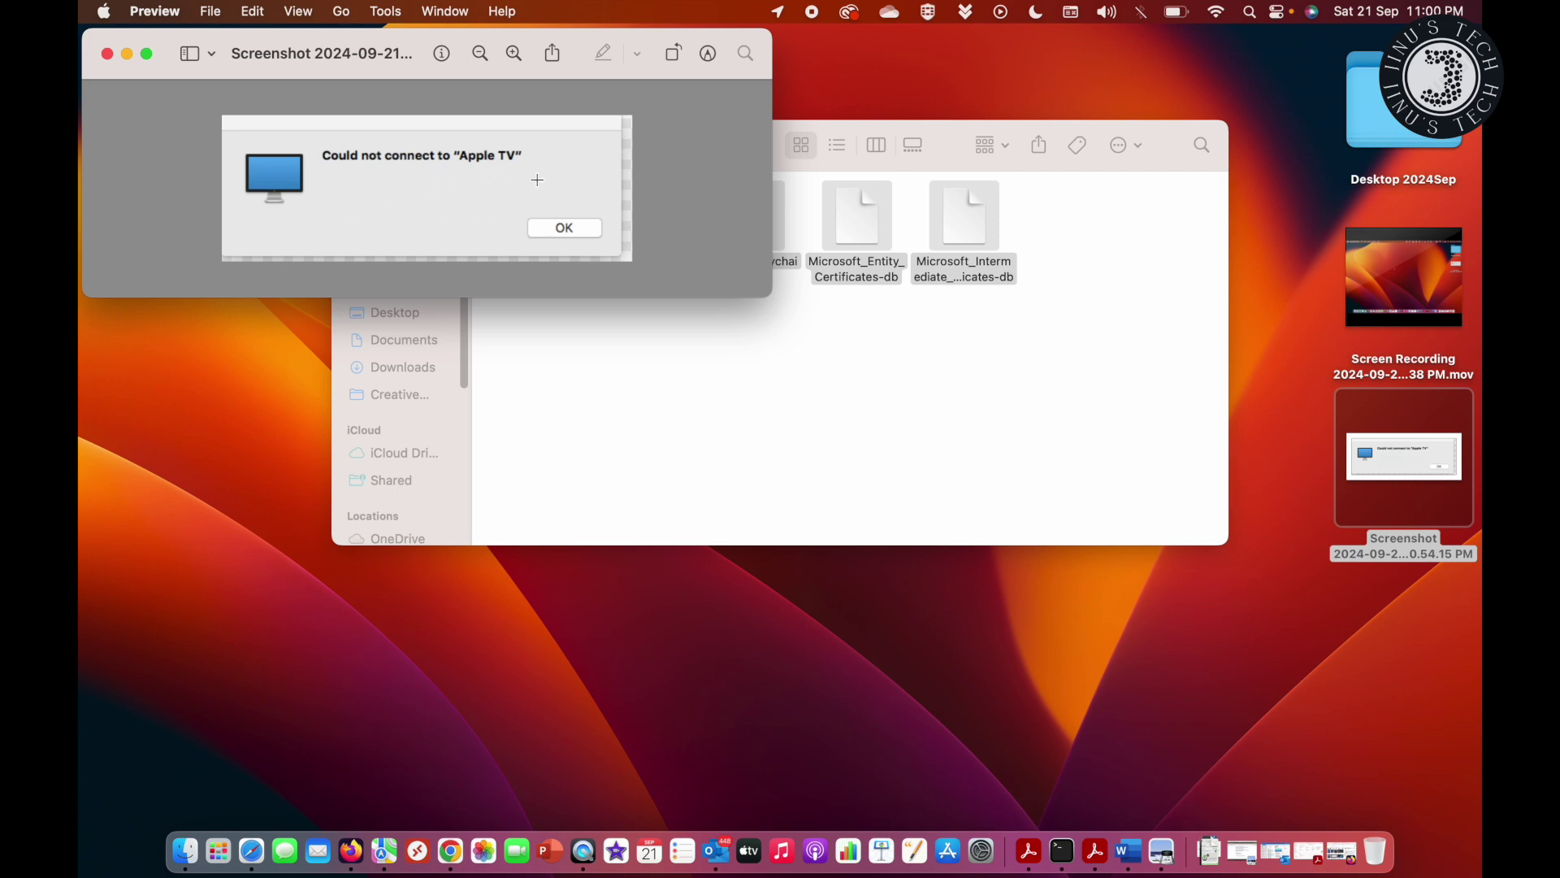
left_click(107, 52)
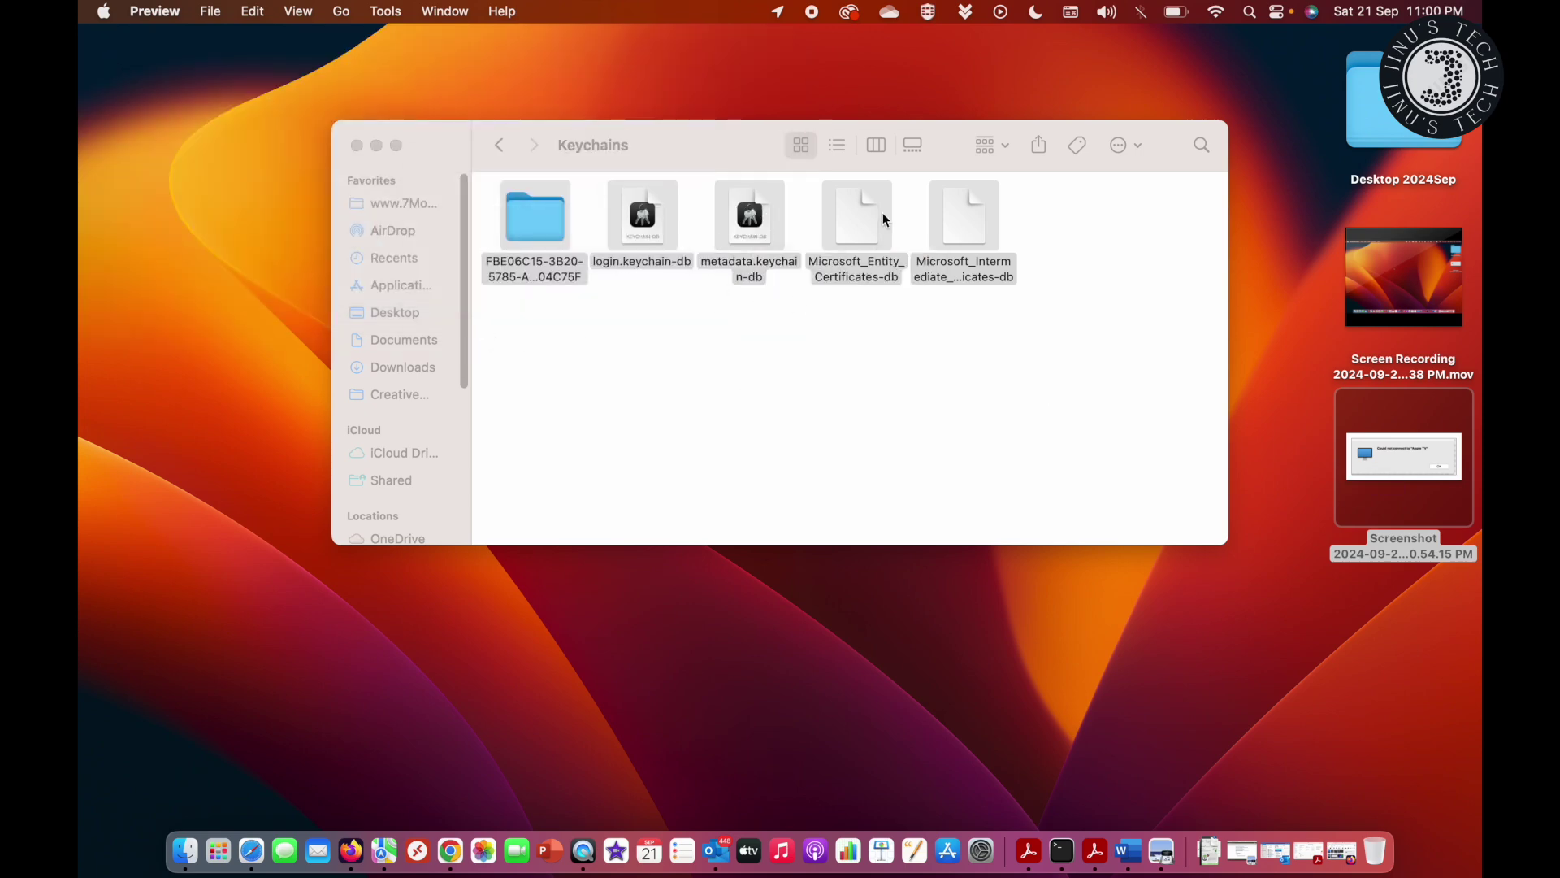